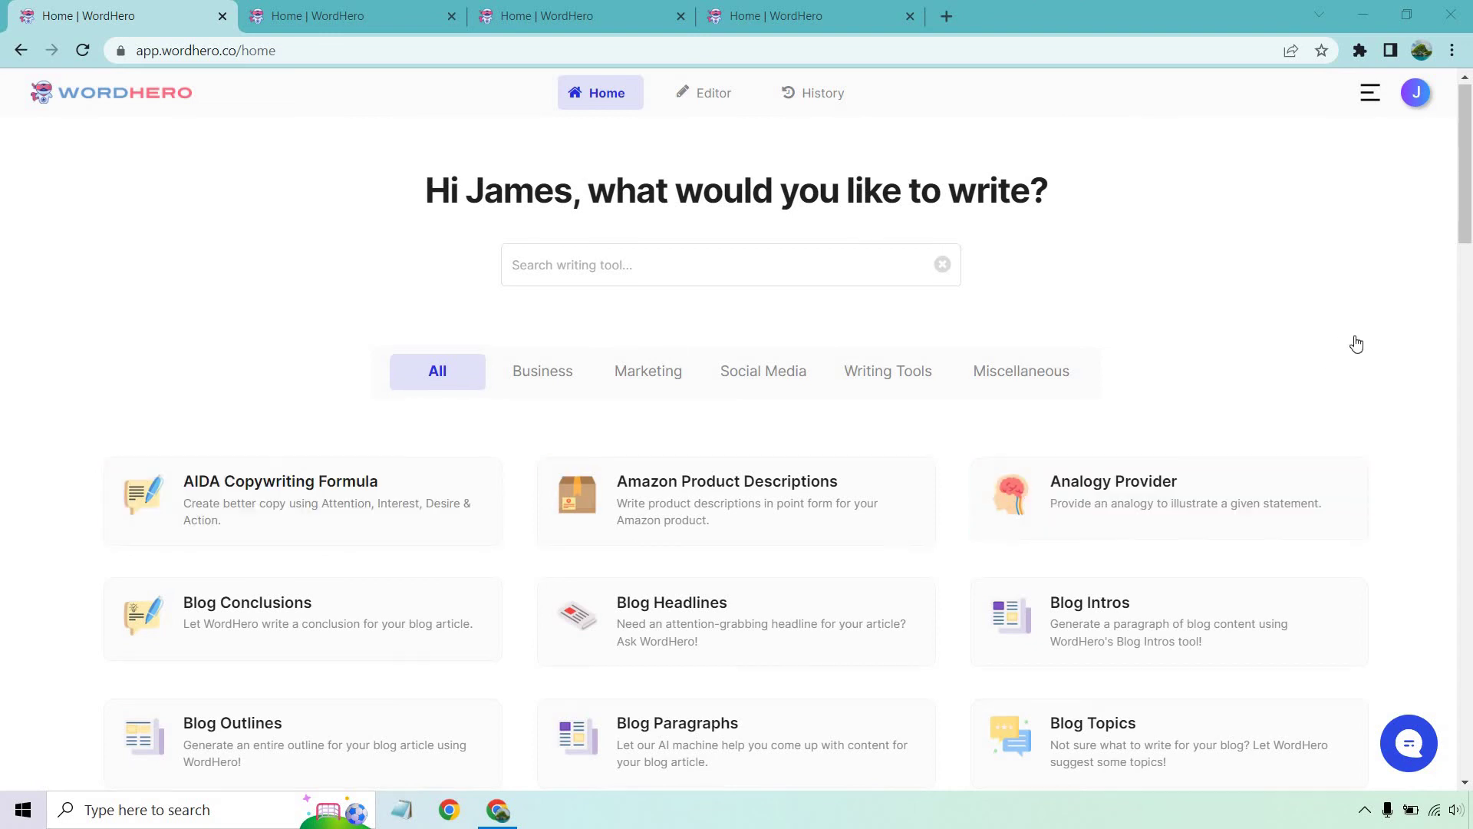
scroll(1356, 342, "down", 6)
scroll(1371, 356, "down", 4)
scroll(1415, 338, "down", 3)
scroll(1415, 337, "down", 2)
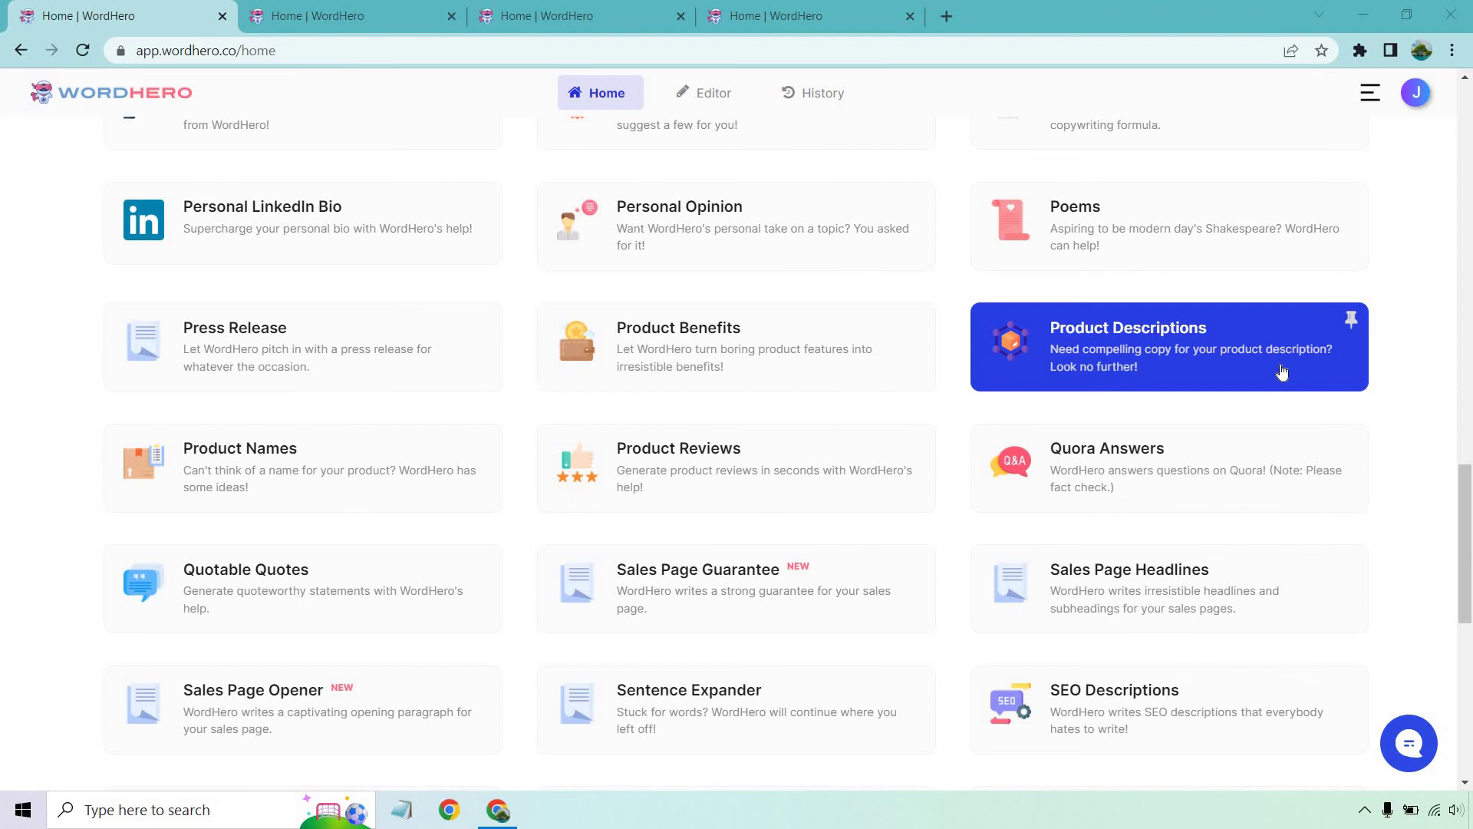
scroll(1281, 371, "up", 10)
scroll(1279, 368, "up", 8)
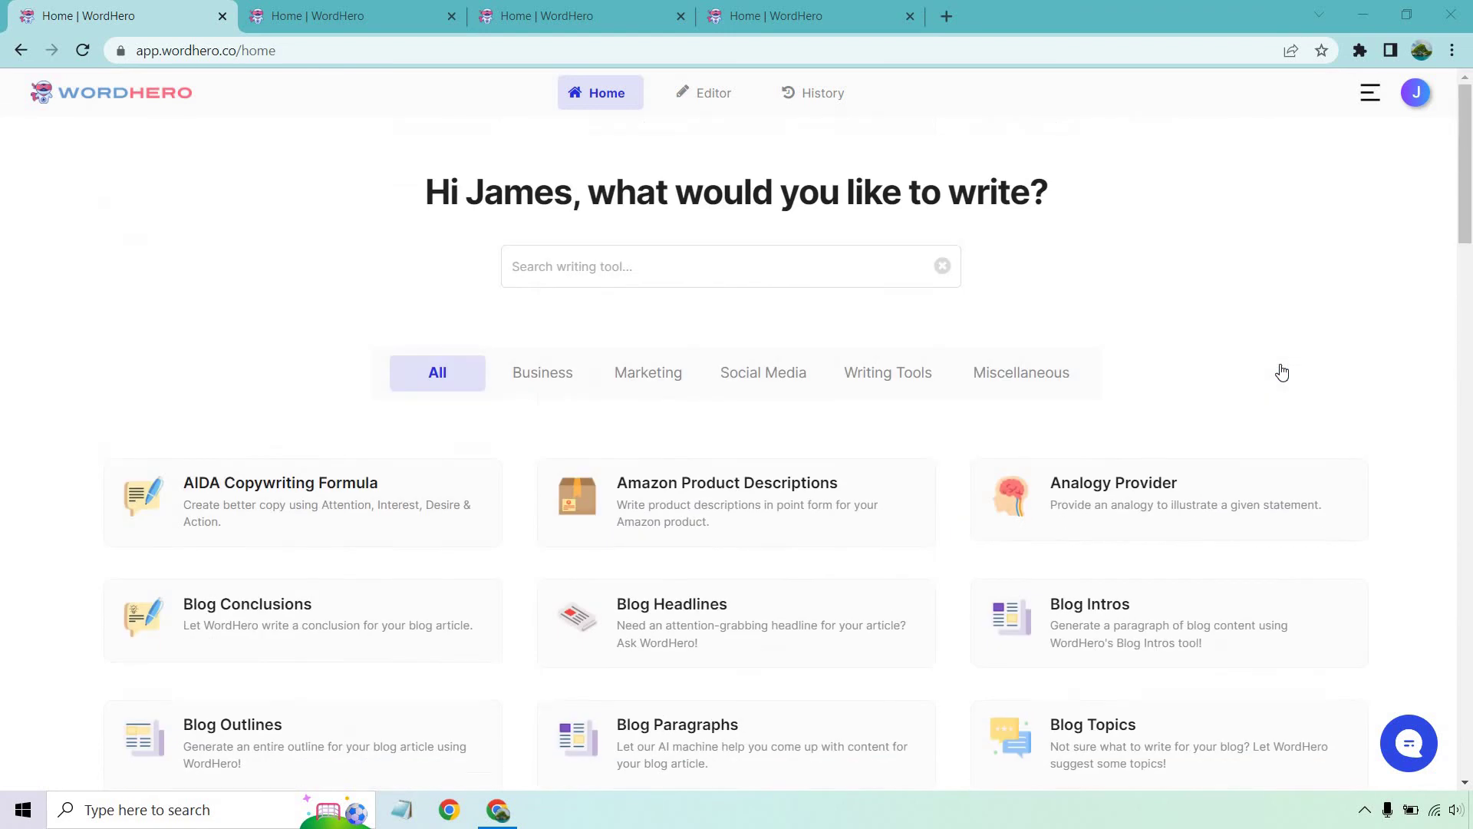
Switch to the browser tab holding the Product Descriptions form for WordHero.
left_click(283, 13)
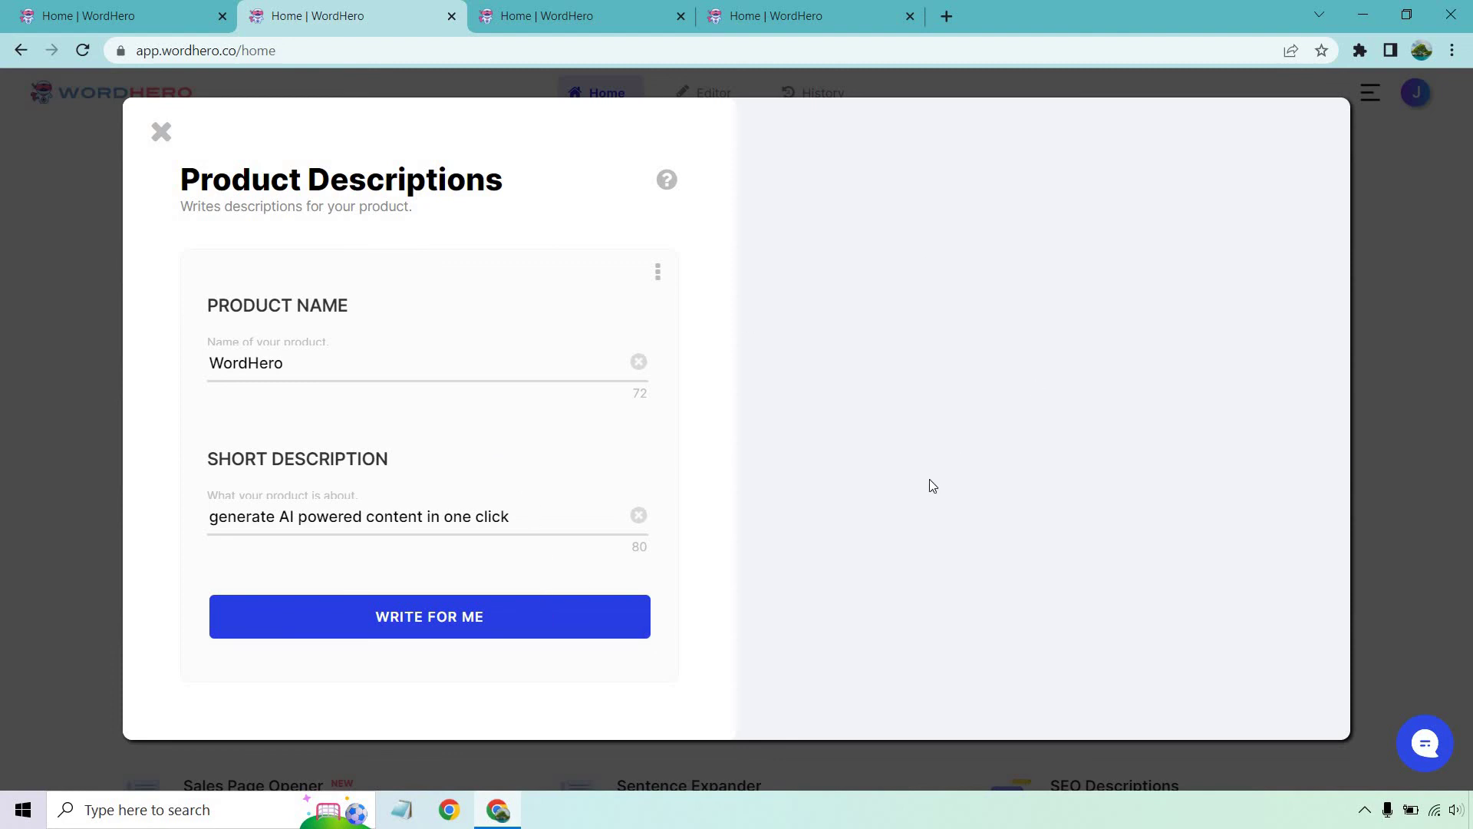
Generate three WordHero descriptions with WRITE FOR ME, then copy the first result and all results.
left_click(563, 625)
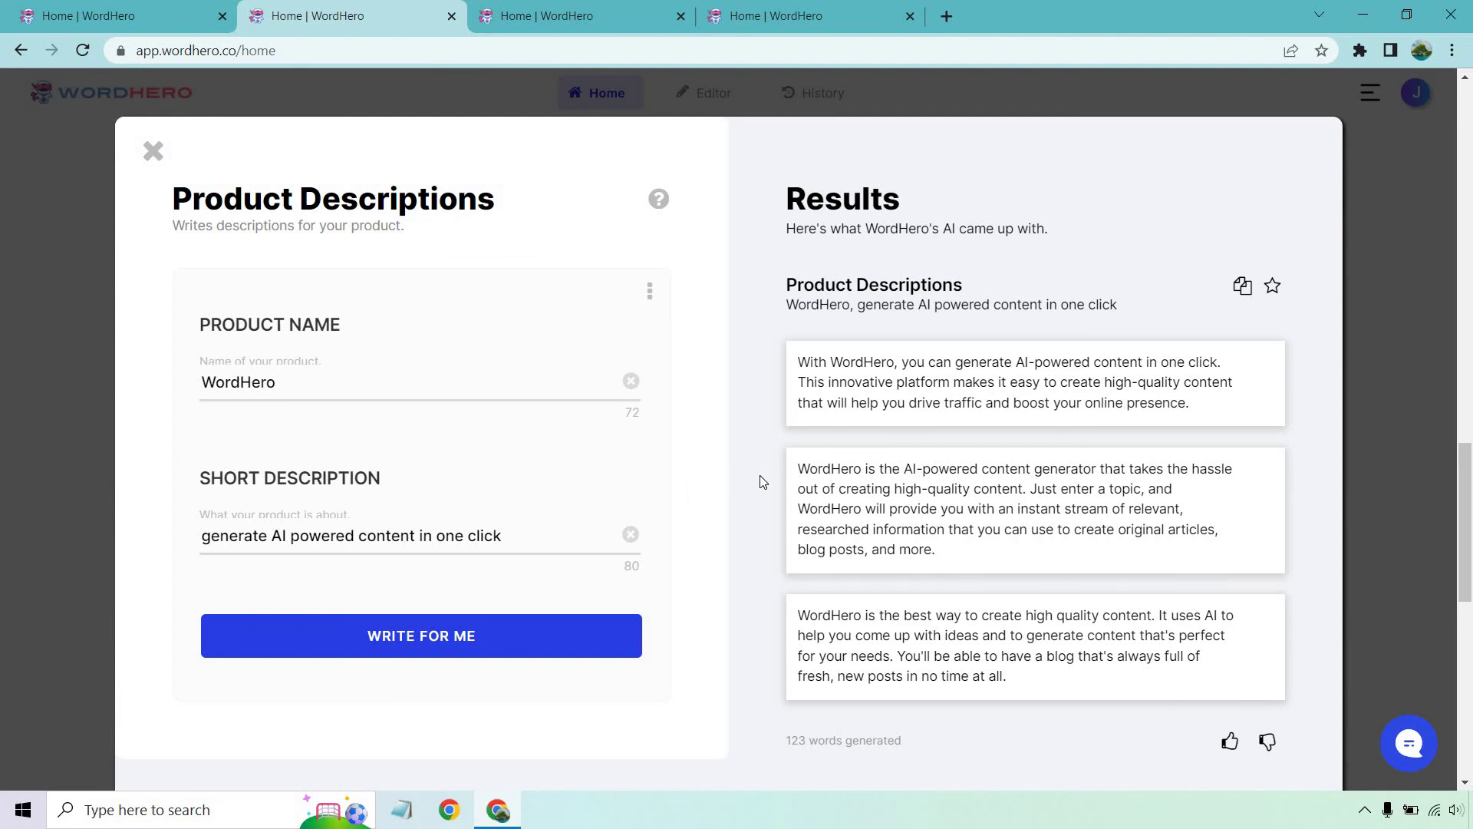
left_click(894, 371)
left_click(1241, 289)
Switch to the browser tab holding the ClickFunnels form about creating beautiful sales funnels.
left_click(603, 14)
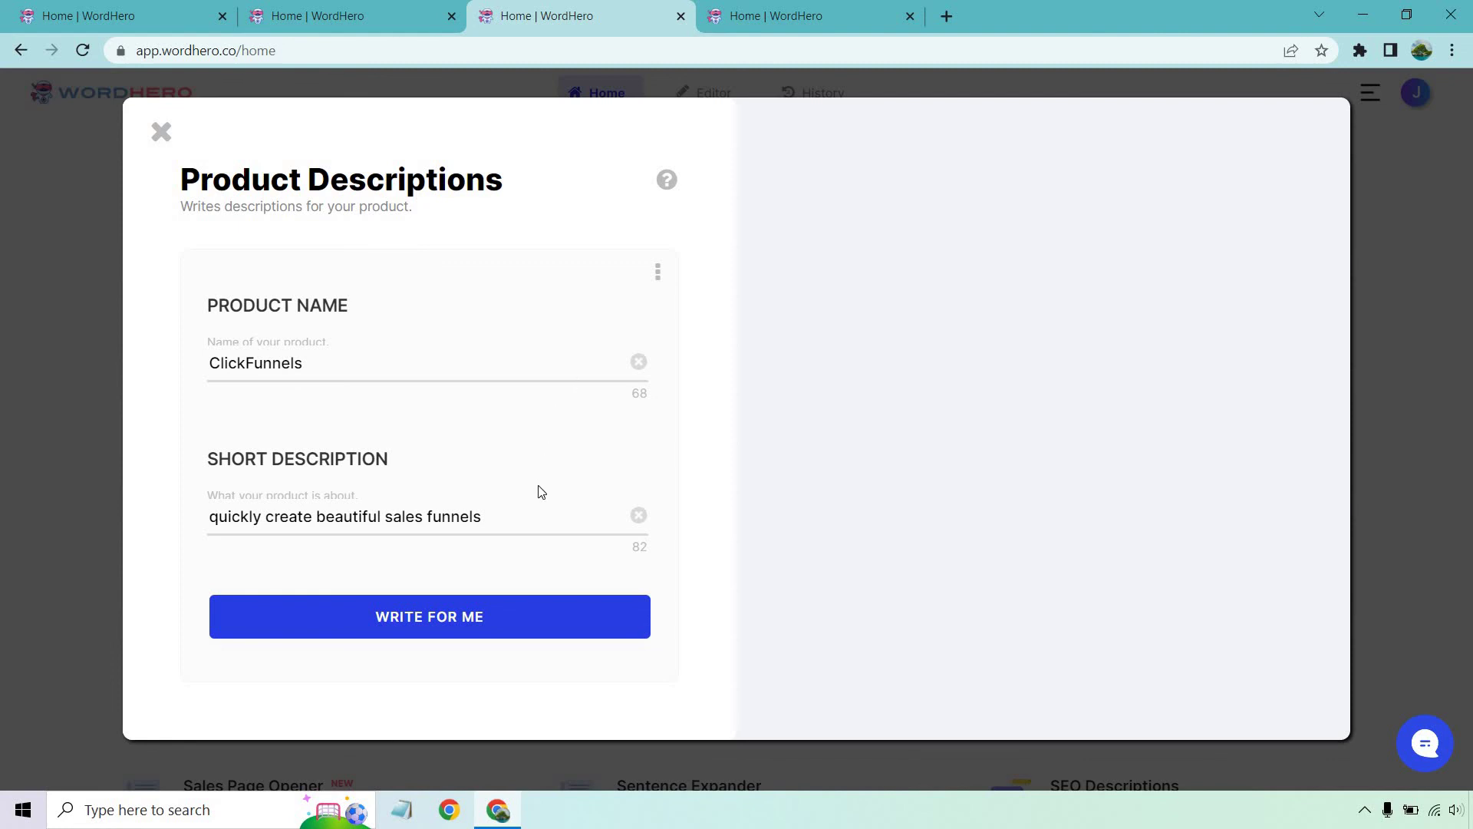
Generate three ClickFunnels product descriptions with WRITE FOR ME.
left_click(556, 627)
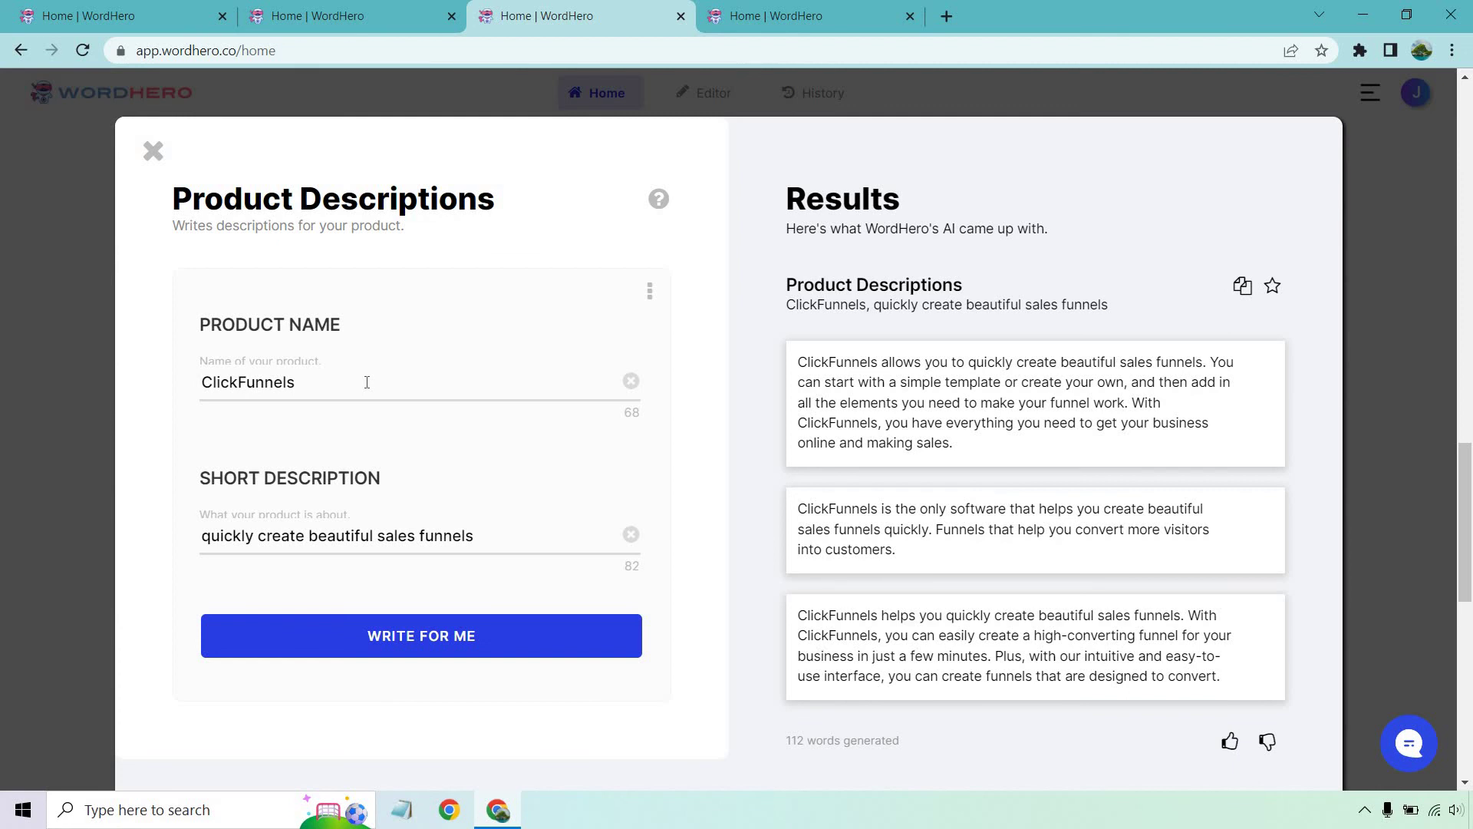
Switch to the browser tab holding the GetResponse form on email and marketing automation.
left_click(743, 16)
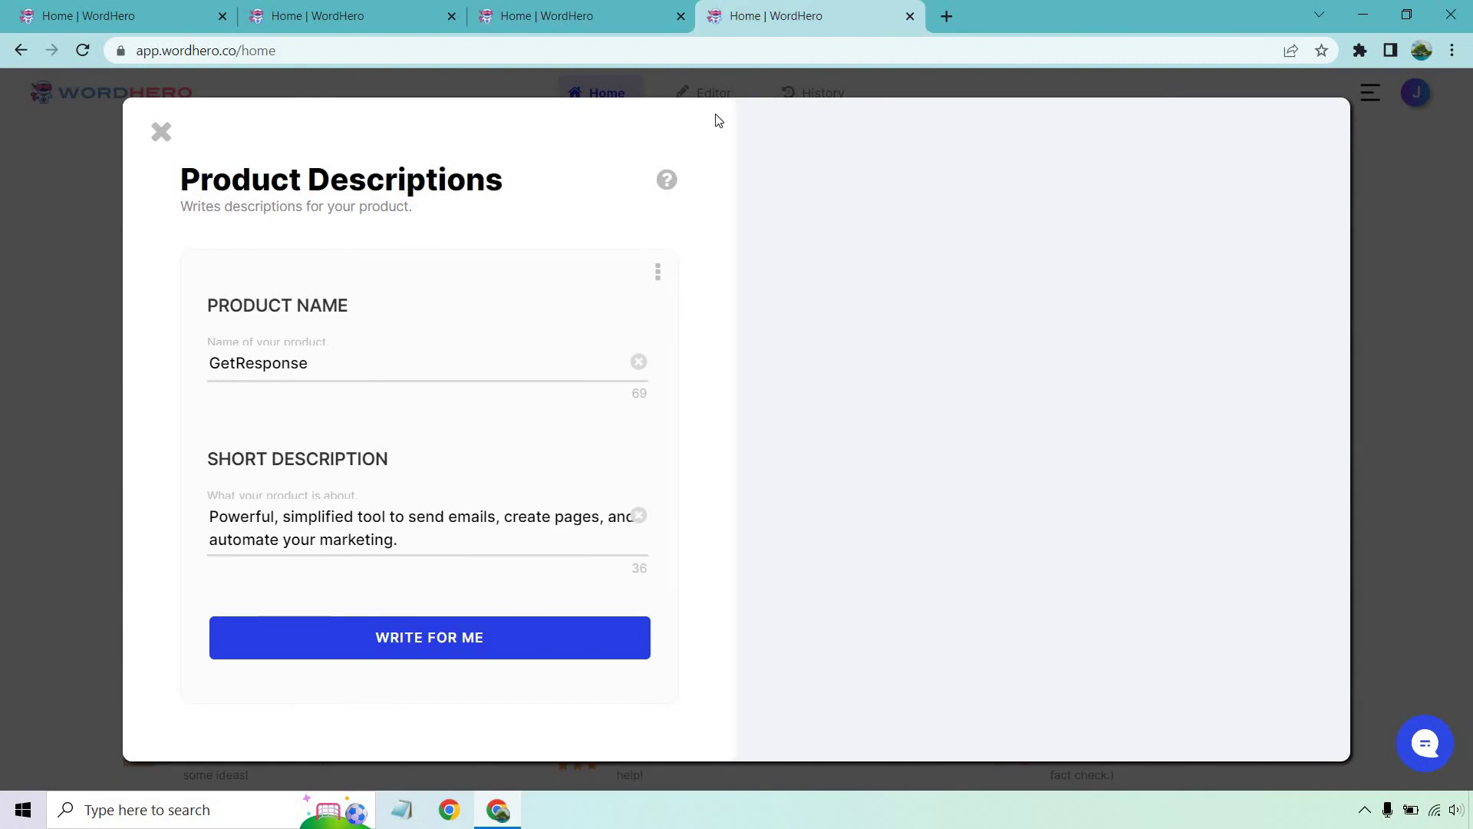